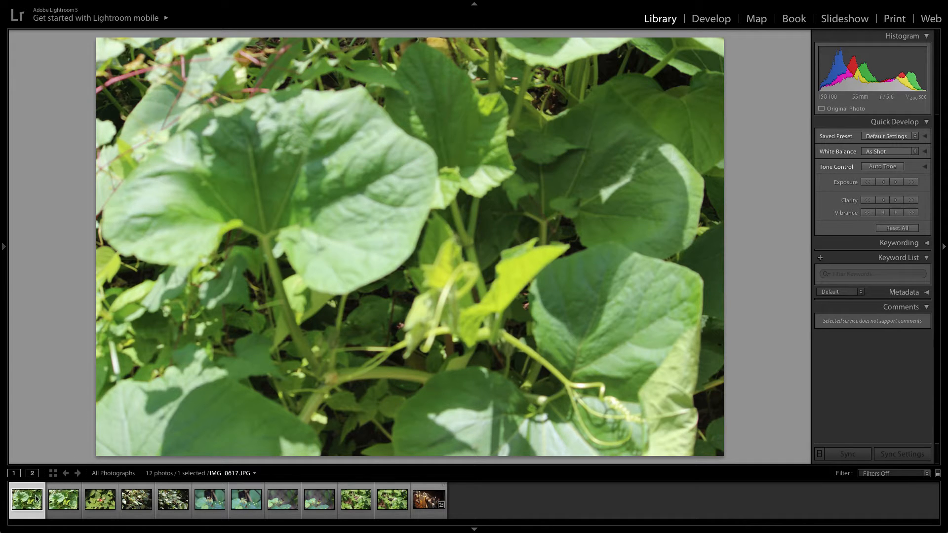
Step: Remove the blurry leaf photo IMG_0617.JPG and delete its file from disk
{"action": "right_click", "coordinate": [28, 505]}
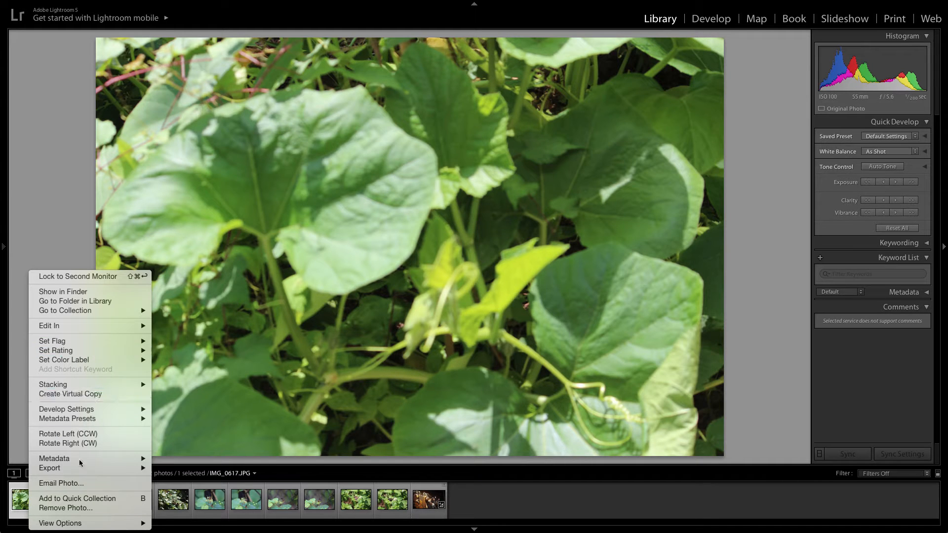
{"action": "right_click", "coordinate": [20, 504]}
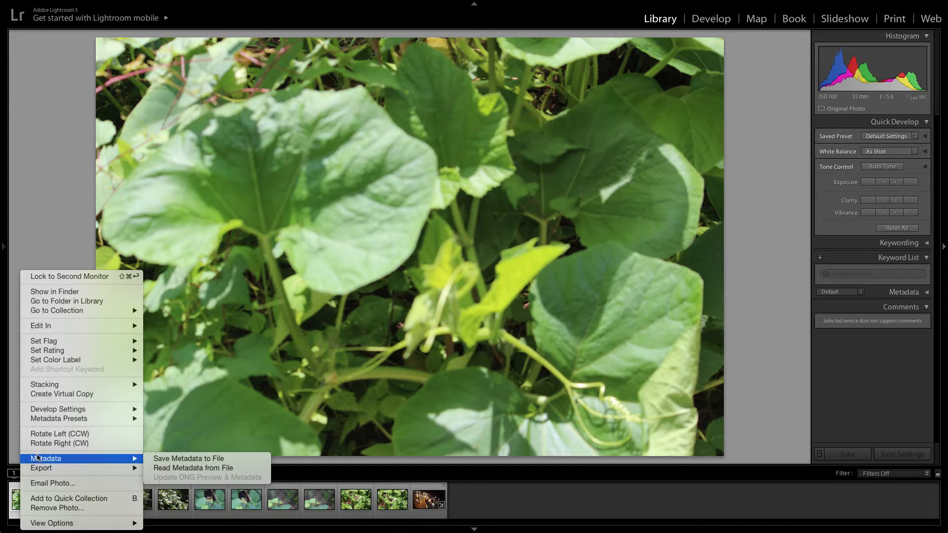
{"action": "left_click", "coordinate": [36, 508]}
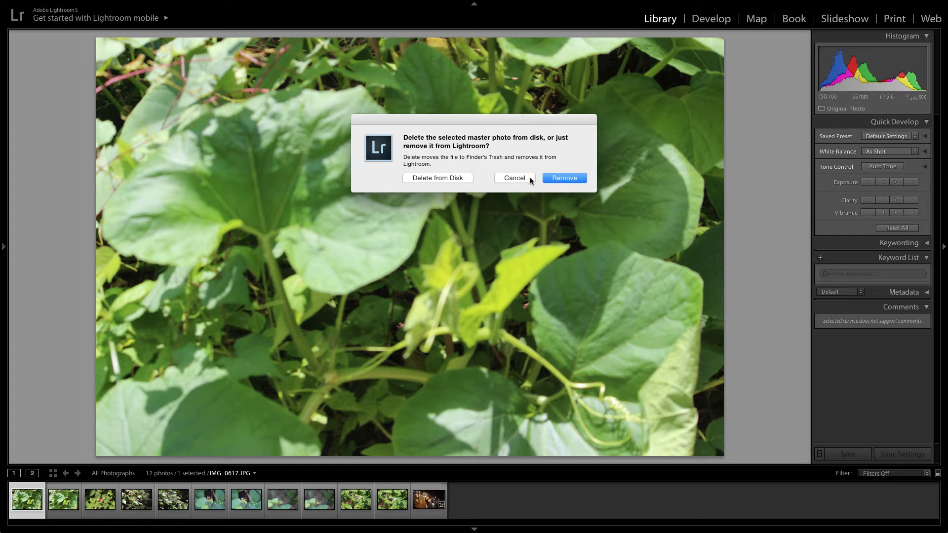
{"action": "left_click", "coordinate": [442, 179]}
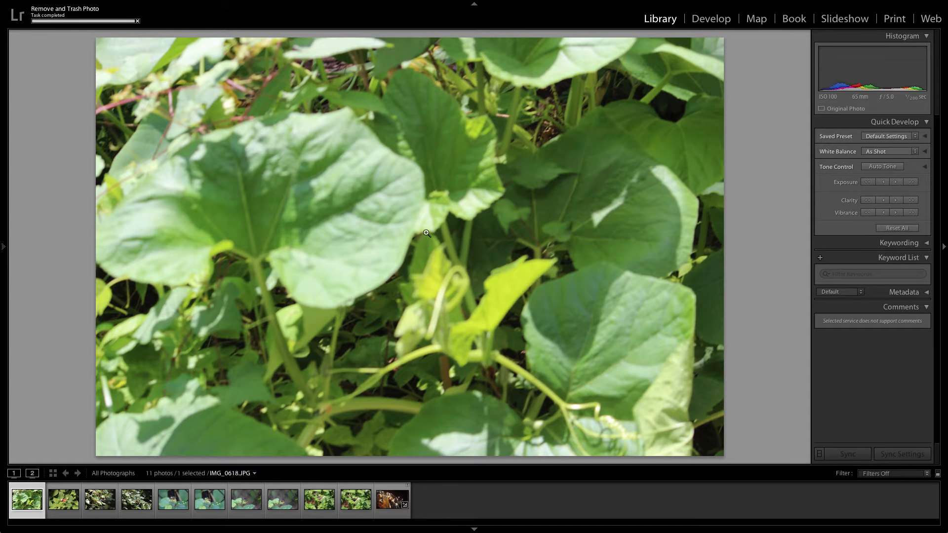
Step: Select the raspberry photo IMG_0620.JPG and open it in the Develop module
{"action": "left_click", "coordinate": [68, 507]}
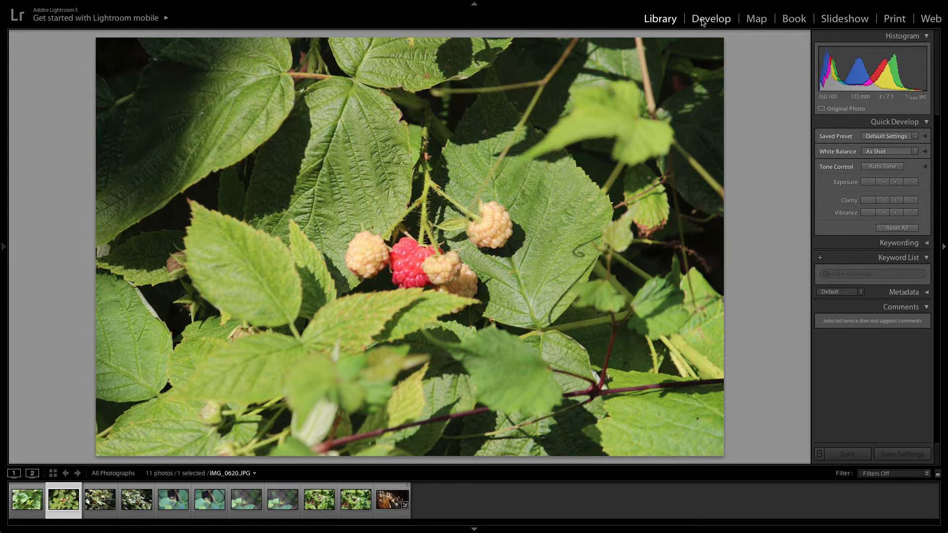
{"action": "left_click", "coordinate": [676, 73]}
{"action": "left_click", "coordinate": [654, 90]}
{"action": "key", "text": "d"}
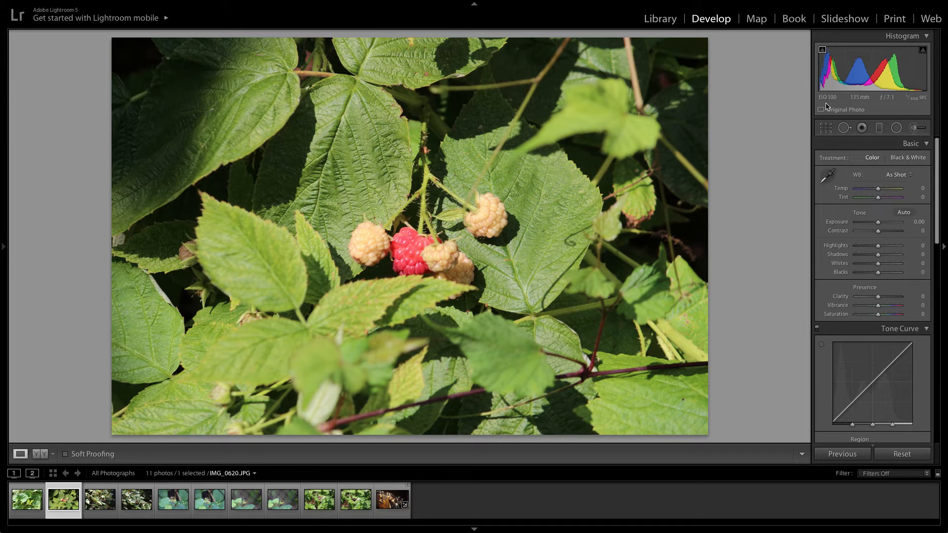
Step: Crop the raspberry photo tighter around the berries, keeping the original aspect ratio
{"action": "key", "text": "alt"}
{"action": "left_click", "coordinate": [826, 130]}
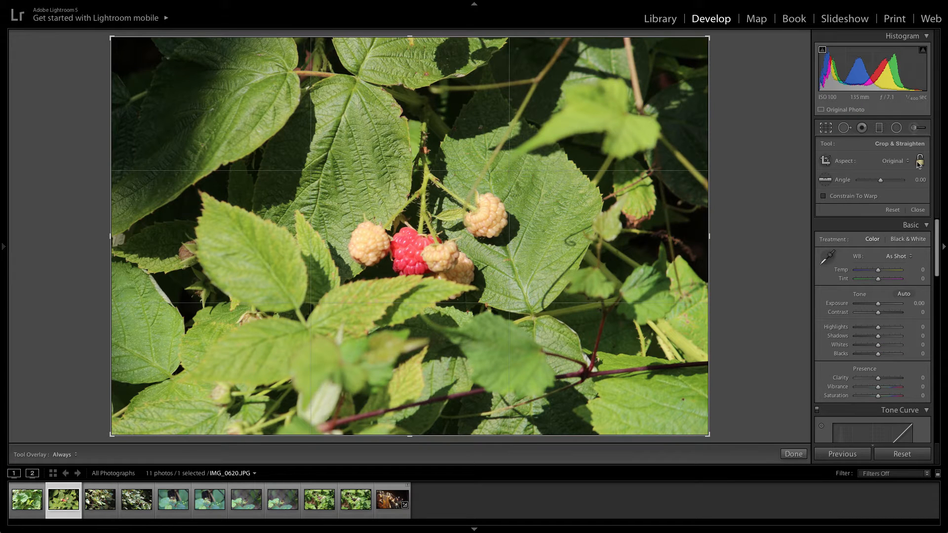
{"action": "left_click", "coordinate": [909, 163]}
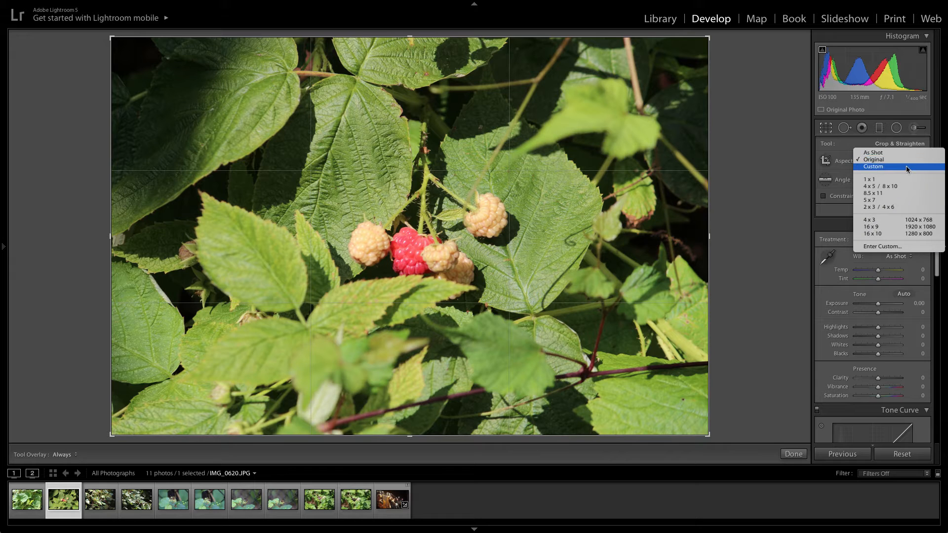
{"action": "left_click", "coordinate": [908, 166]}
{"action": "left_click_drag", "start_coordinate": [709, 51], "coordinate": [627, 95]}
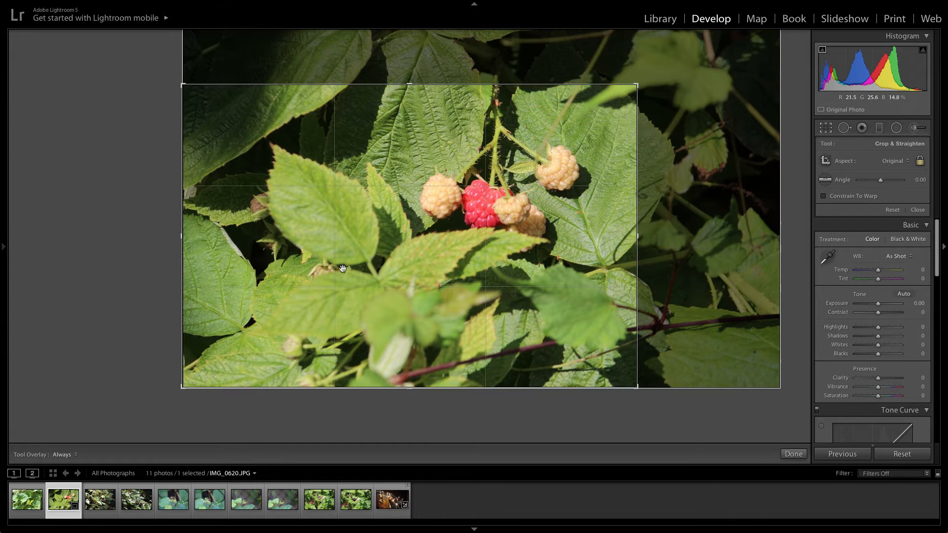
{"action": "left_click_drag", "start_coordinate": [182, 389], "coordinate": [186, 384]}
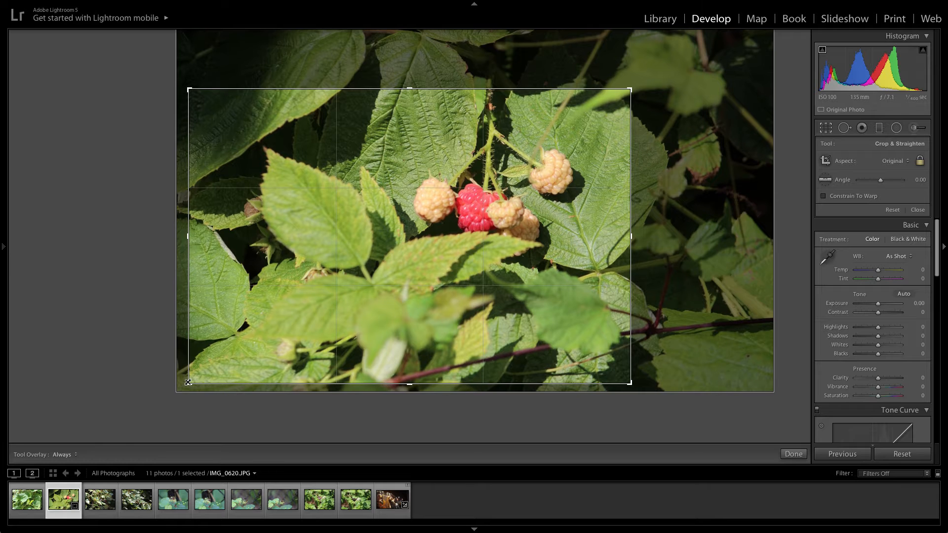
{"action": "key", "text": "Return"}
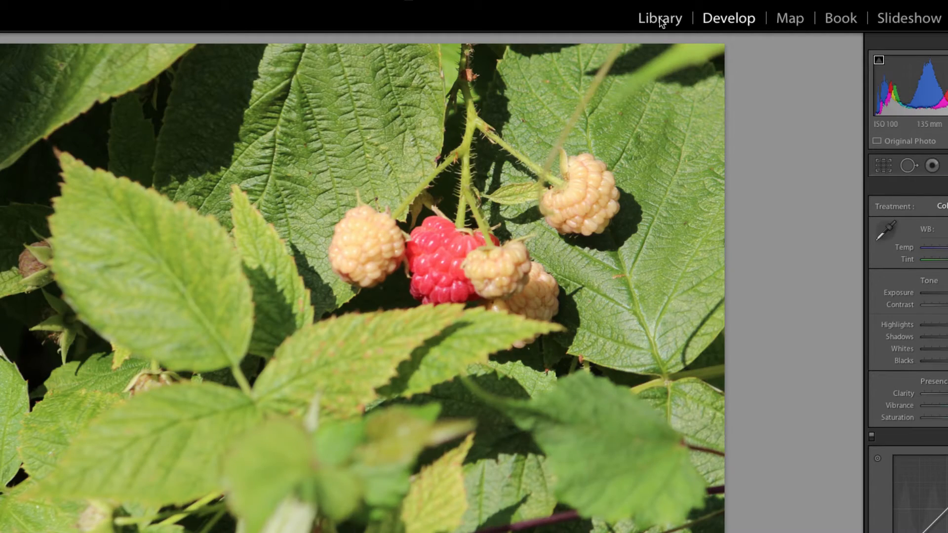
Step: Return to the Library module, try Auto Tone on the cropped raspberry photo and undo it
{"action": "left_click", "coordinate": [660, 20]}
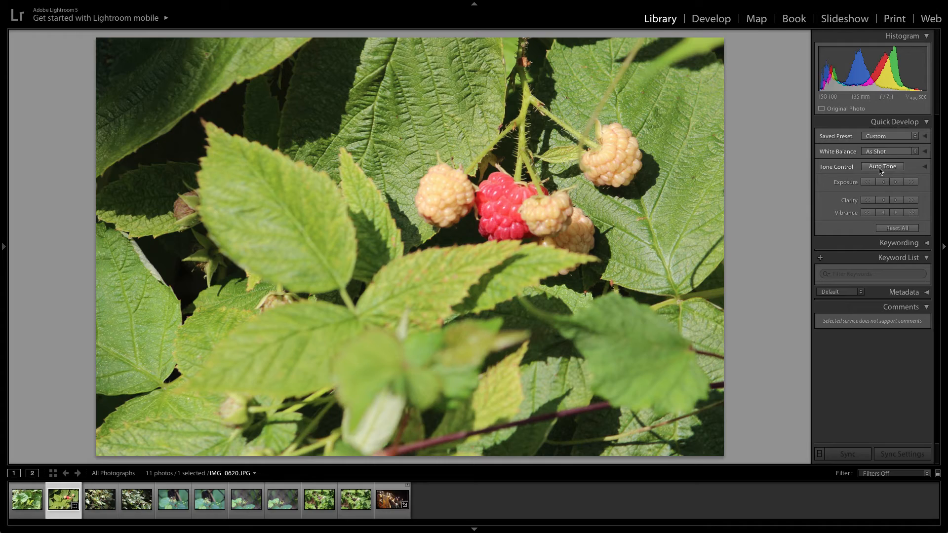
{"action": "left_click", "coordinate": [882, 167]}
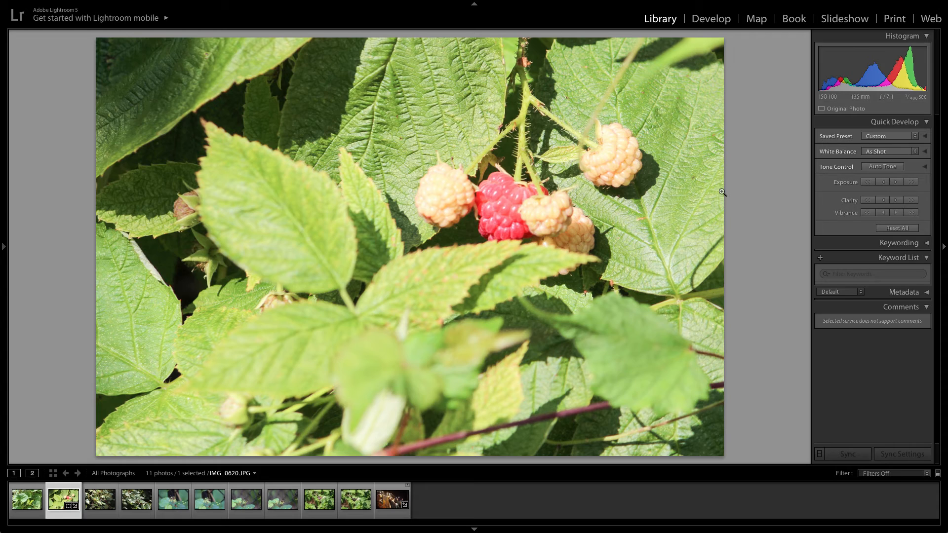
{"action": "key", "text": "ctrl+z"}
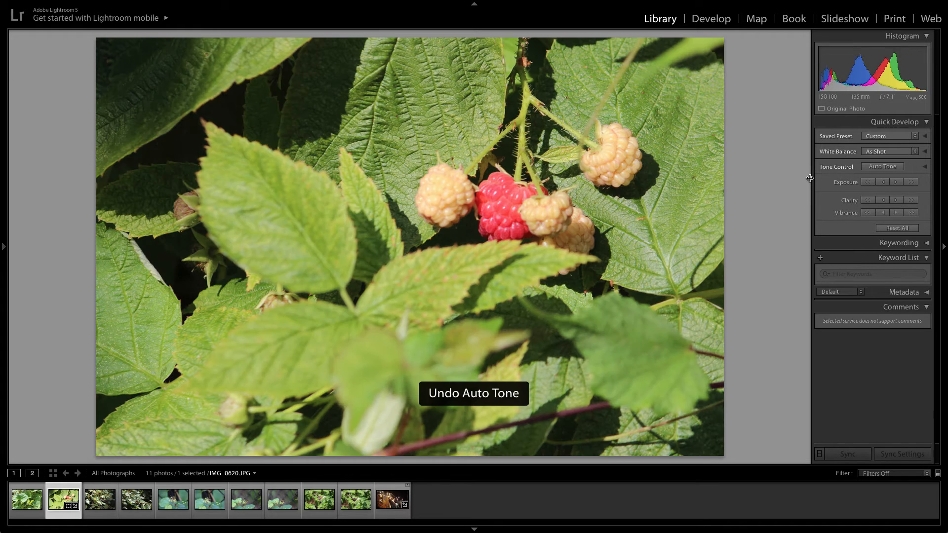
Step: Raise the raspberry photo's exposure to +0.33 and lower its vibrance to -30
{"action": "left_click", "coordinate": [896, 182]}
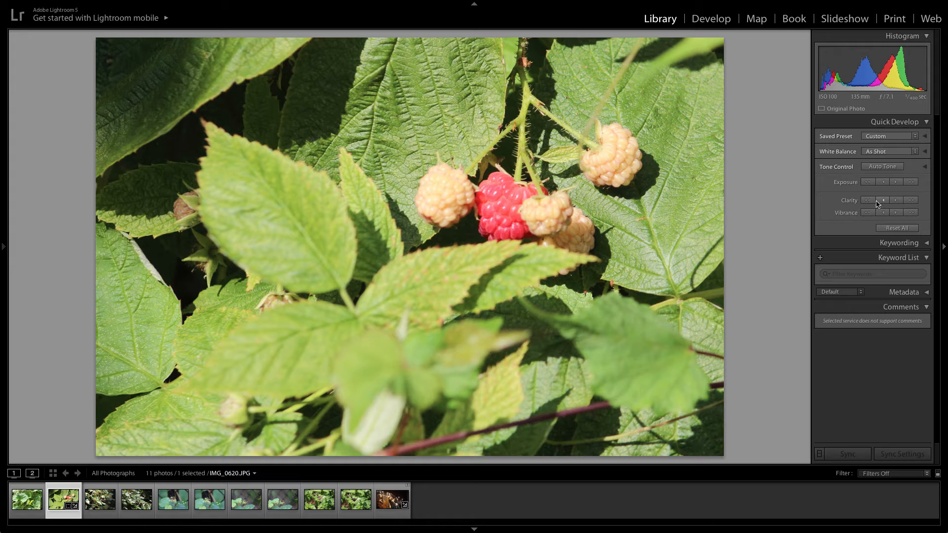
{"action": "left_click", "coordinate": [896, 213]}
{"action": "left_click", "coordinate": [896, 214]}
{"action": "left_click", "coordinate": [887, 213]}
{"action": "left_click", "coordinate": [886, 215]}
{"action": "left_click", "coordinate": [886, 214]}
{"action": "left_click", "coordinate": [886, 214]}
{"action": "left_click", "coordinate": [886, 214]}
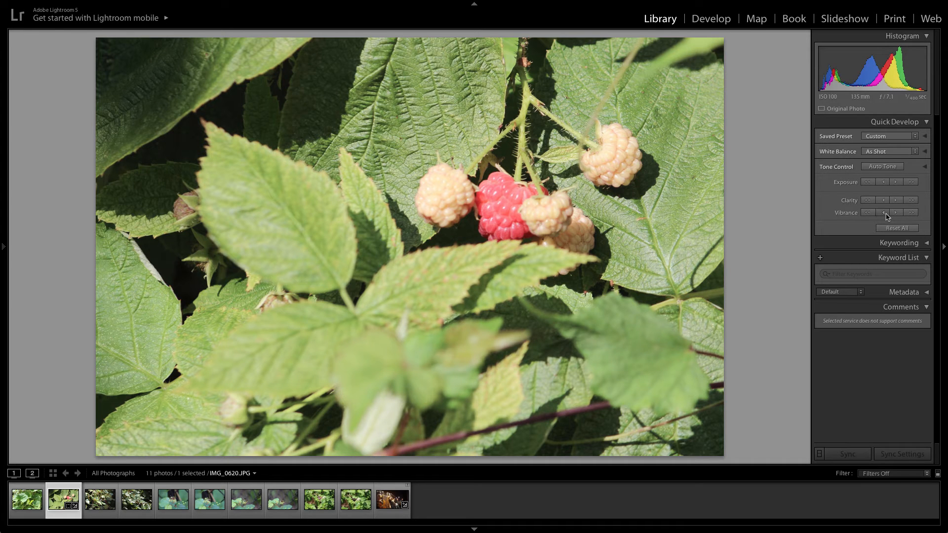
{"action": "left_click", "coordinate": [886, 214]}
Step: Try resetting all adjustments on the raspberry photo and undo the reset
{"action": "left_click", "coordinate": [882, 228]}
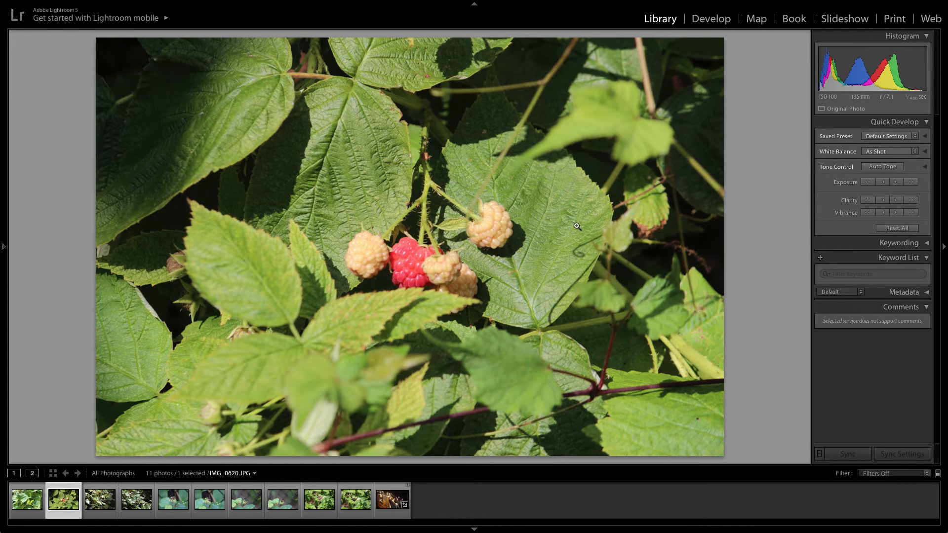
{"action": "key", "text": "ctrl+z"}
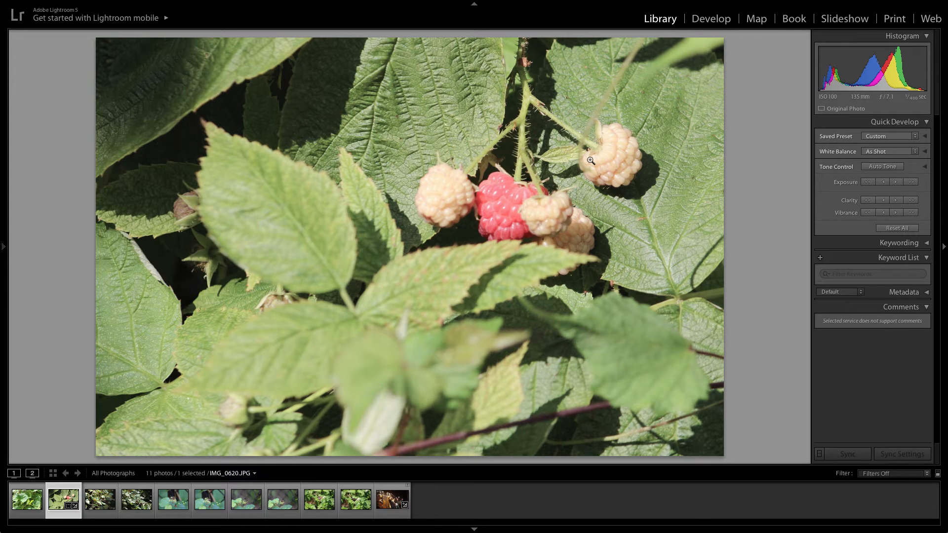
Step: Convert the raspberry photo to Black & White in the Develop module
{"action": "left_click", "coordinate": [707, 22]}
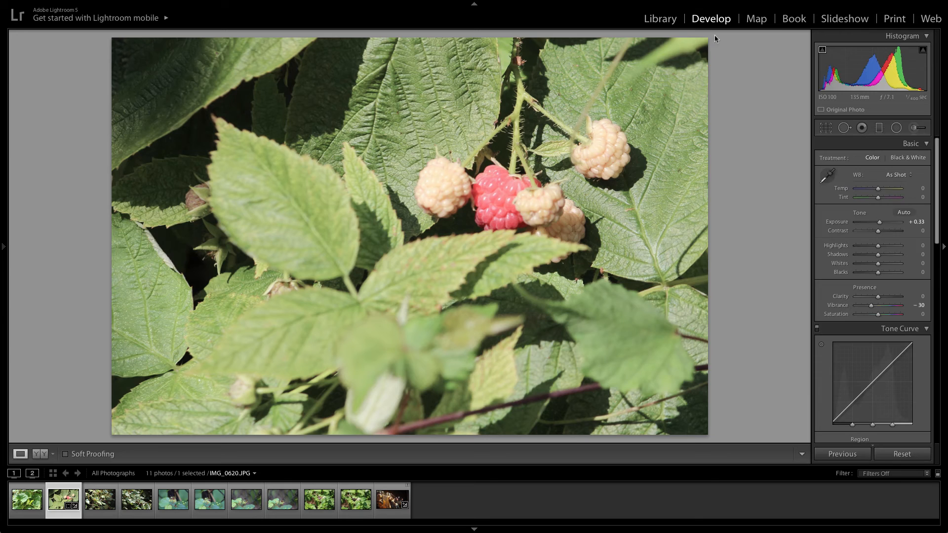
{"action": "scroll", "coordinate": [934, 155], "scroll_direction": "down", "scroll_amount": 5}
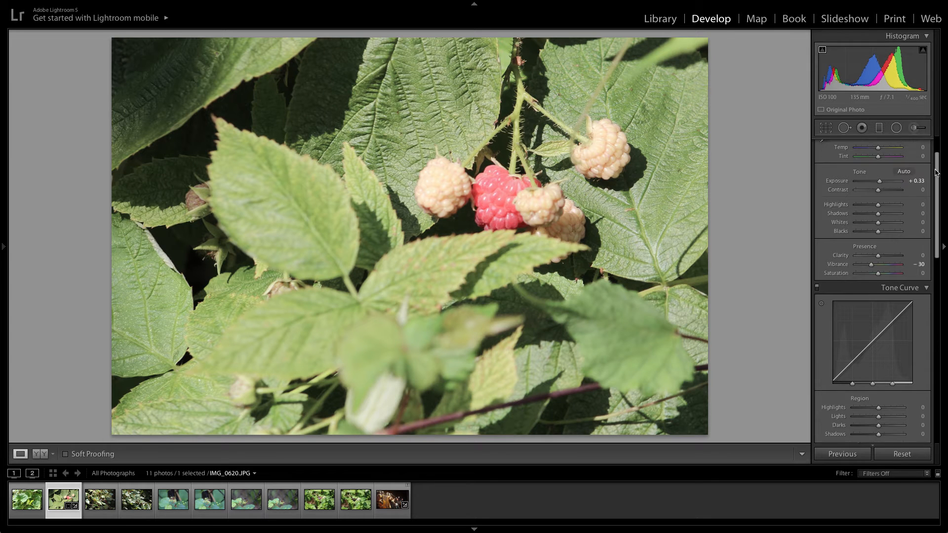
{"action": "scroll", "coordinate": [933, 148], "scroll_direction": "up", "scroll_amount": 5}
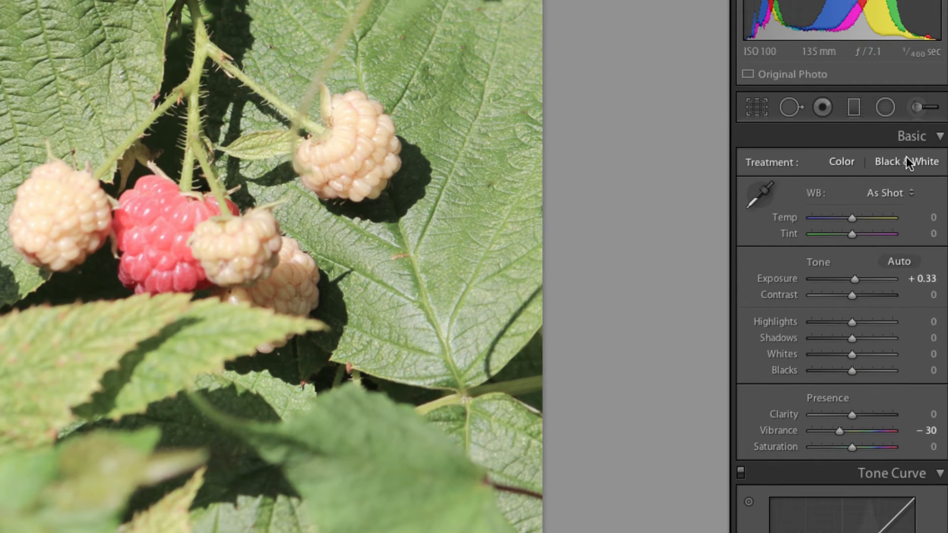
{"action": "left_click", "coordinate": [906, 160]}
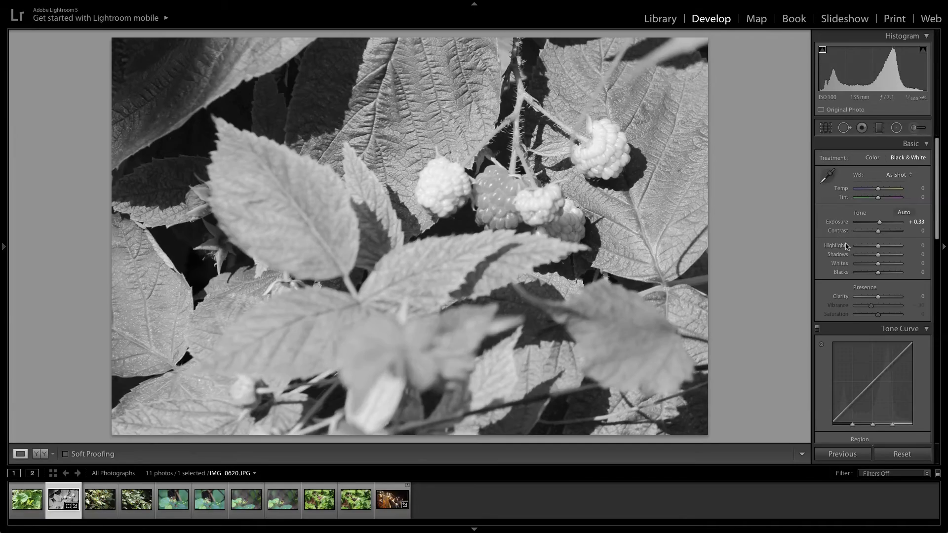
Step: Darken the Black & White Mix, setting Red to -38, Yellow to -25 and Green to -39
{"action": "scroll", "coordinate": [870, 241], "scroll_direction": "down", "scroll_amount": 1}
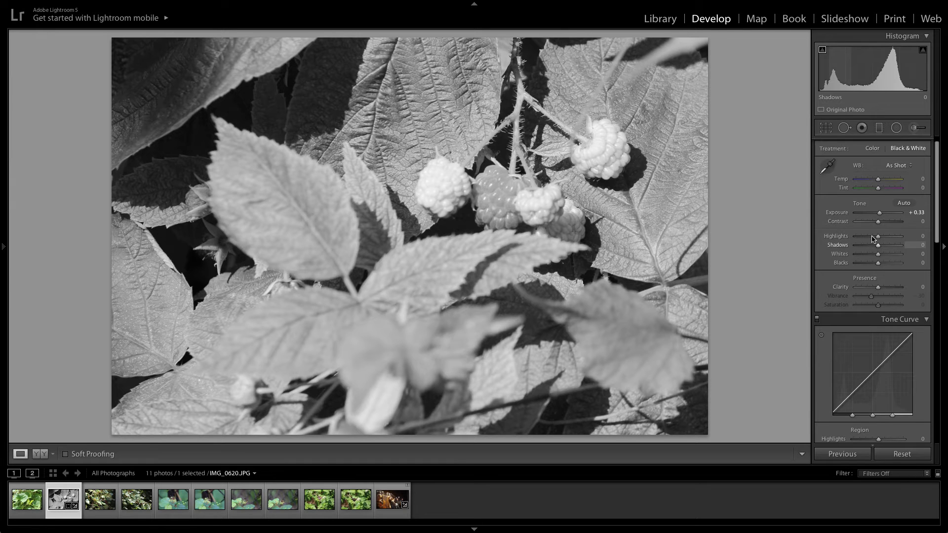
{"action": "scroll", "coordinate": [871, 239], "scroll_direction": "down", "scroll_amount": 8}
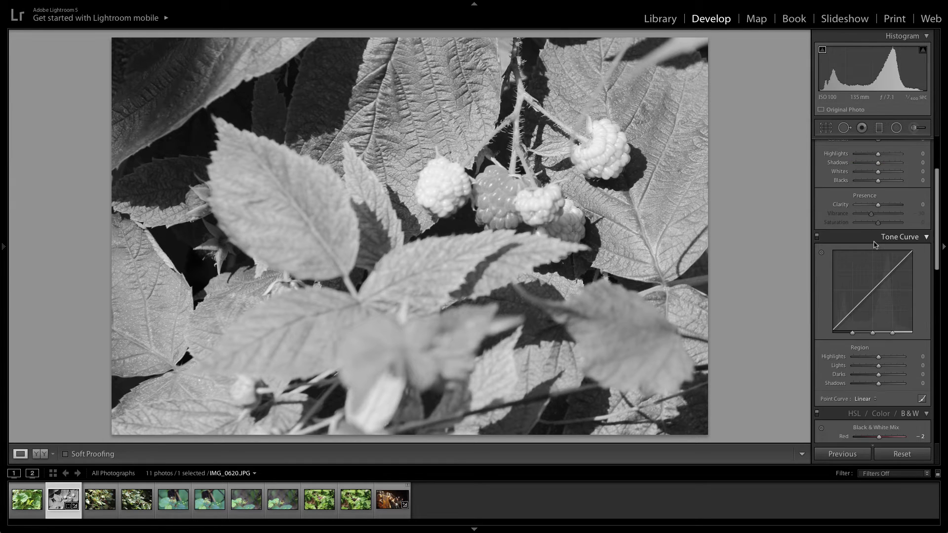
{"action": "scroll", "coordinate": [874, 244], "scroll_direction": "down", "scroll_amount": 8}
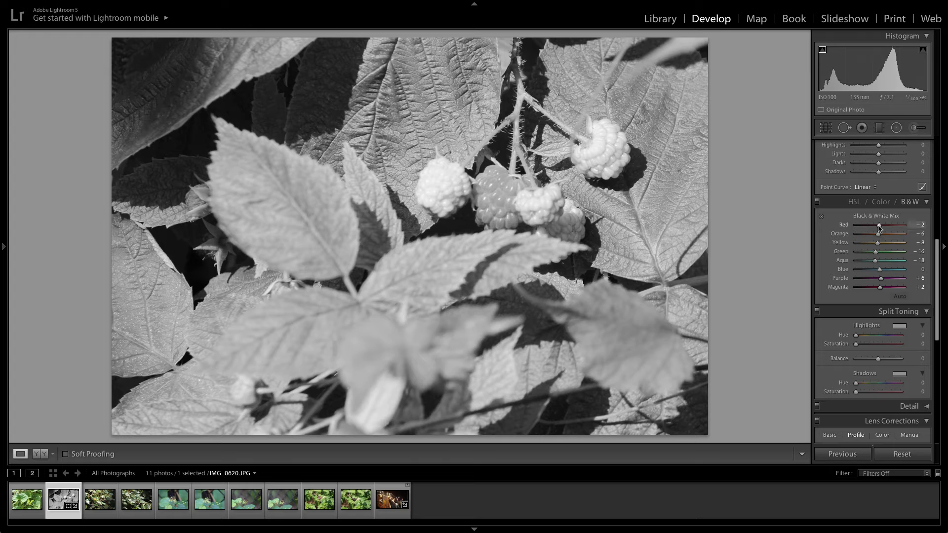
{"action": "mouse_move", "coordinate": [879, 227]}
{"action": "left_mouse_down"}
{"action": "mouse_move", "coordinate": [856, 228]}
{"action": "mouse_move", "coordinate": [865, 229]}
{"action": "left_mouse_up"}
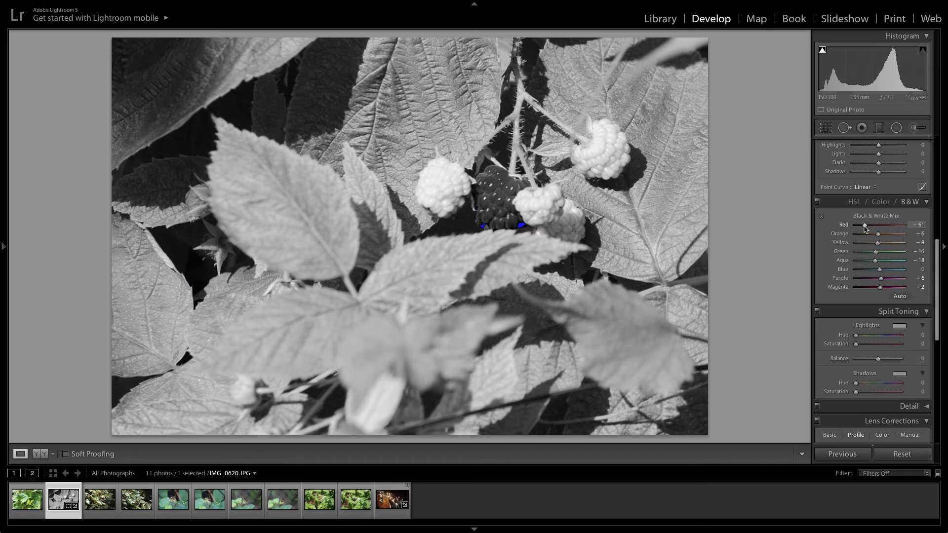
{"action": "left_click_drag", "start_coordinate": [866, 228], "coordinate": [869, 255]}
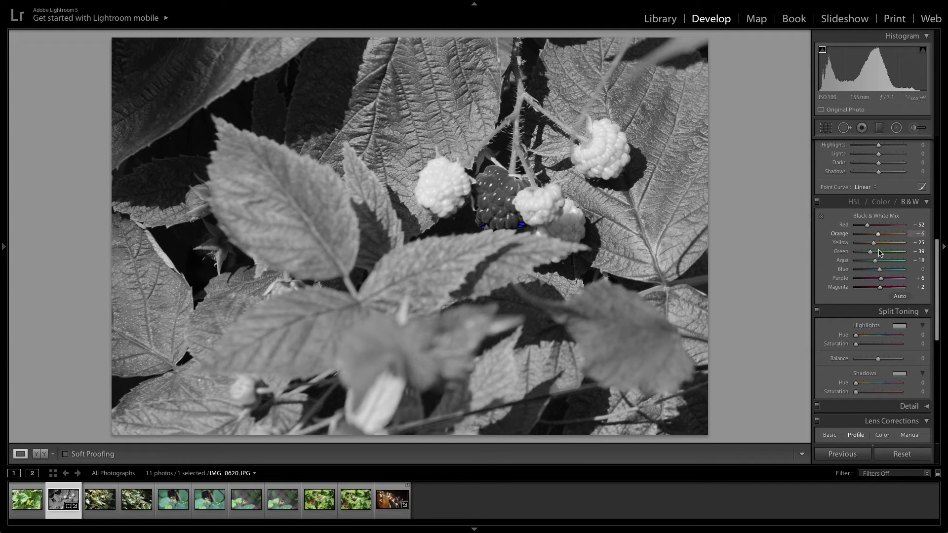
{"action": "left_click_drag", "start_coordinate": [866, 225], "coordinate": [871, 228]}
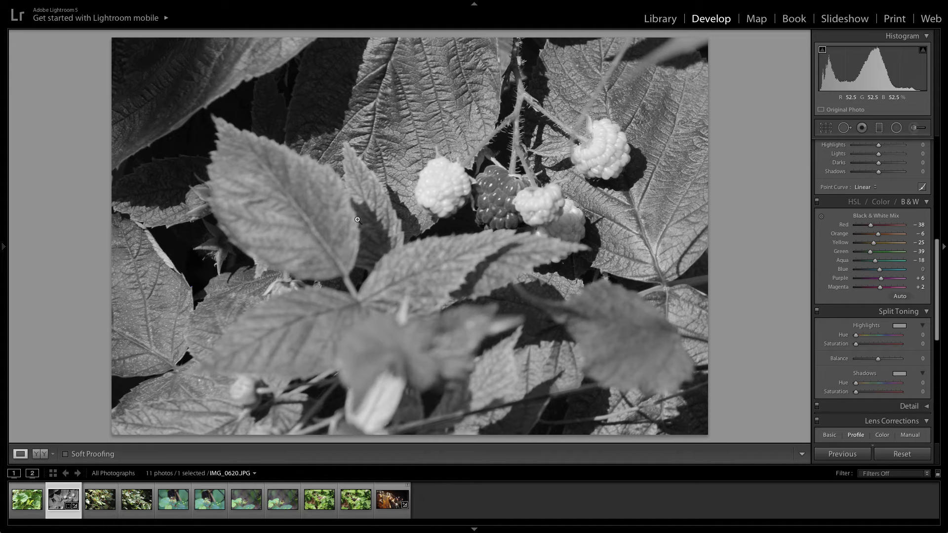
Step: Create a virtual copy of the black and white raspberry photo
{"action": "right_click", "coordinate": [59, 501]}
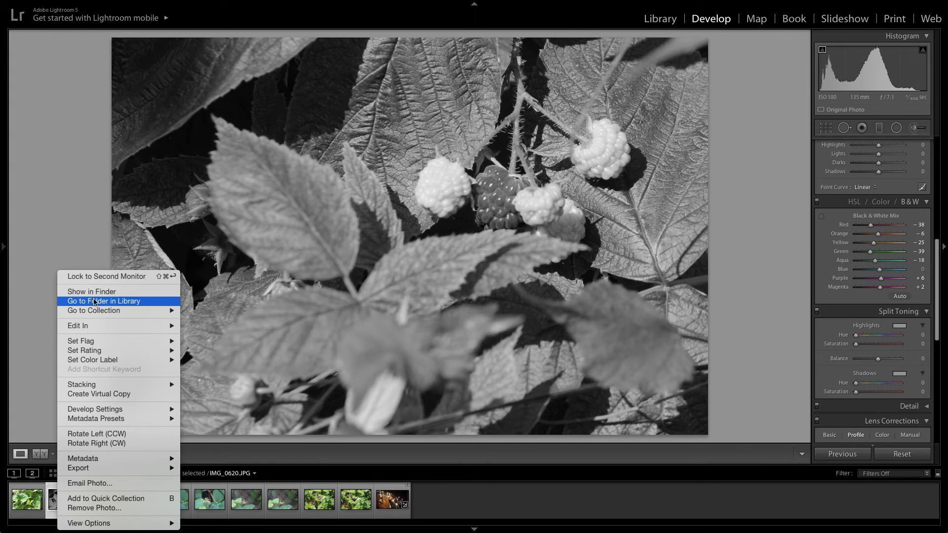
{"action": "left_click", "coordinate": [112, 394]}
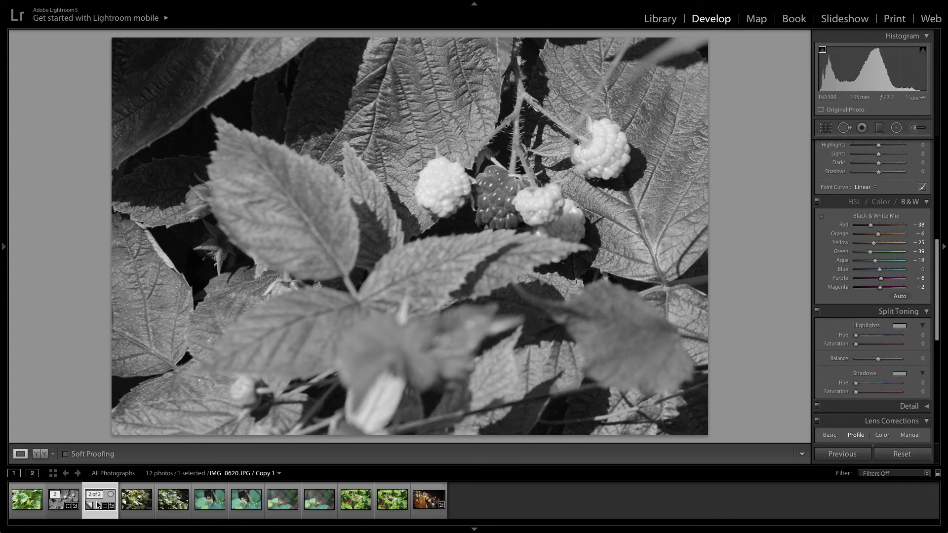
Step: Collapse and expand the filmstrip stack that holds the raspberry photo and its virtual copy
{"action": "left_click", "coordinate": [89, 496]}
{"action": "left_click", "coordinate": [89, 499]}
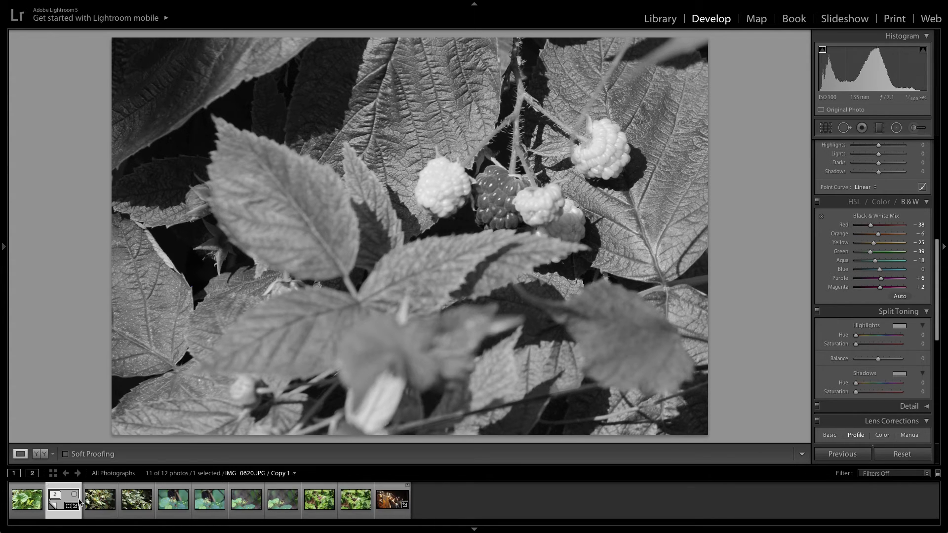
{"action": "left_click", "coordinate": [95, 500]}
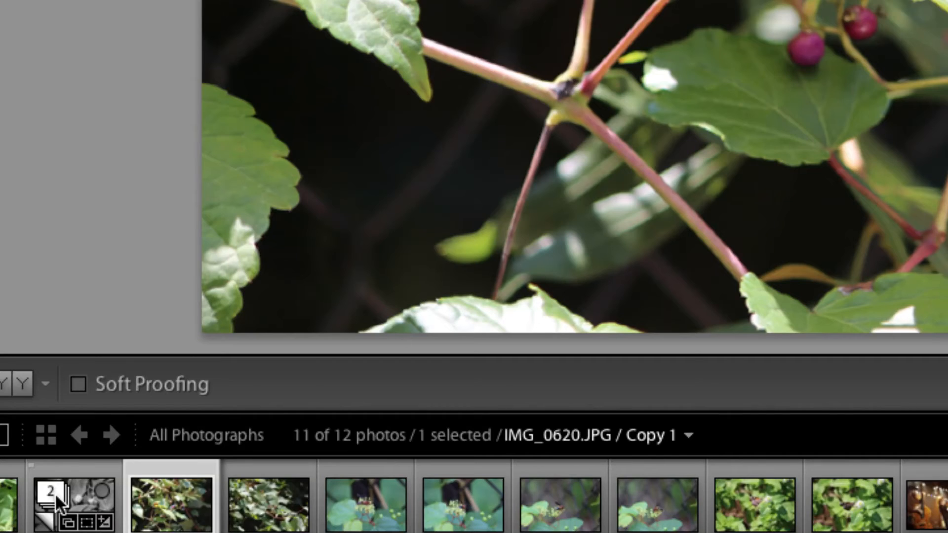
{"action": "left_click", "coordinate": [57, 497]}
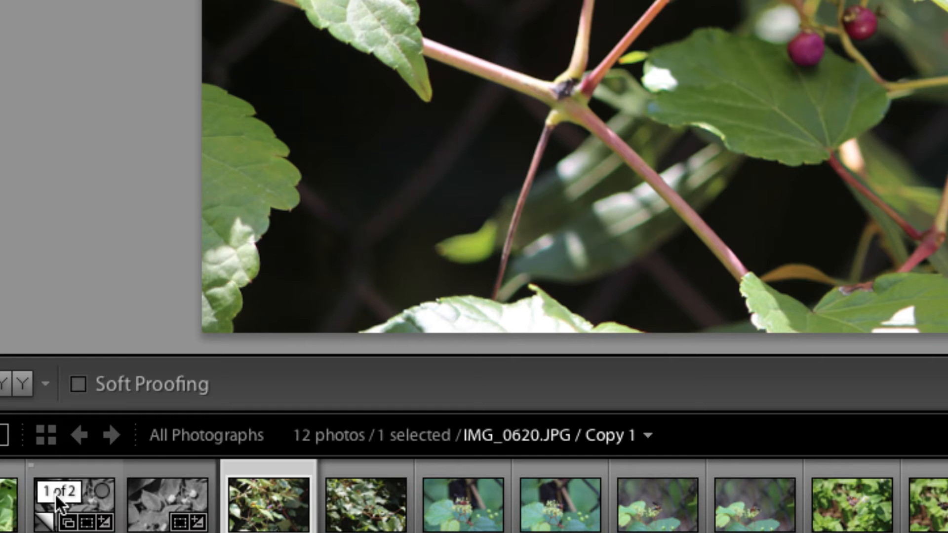
{"action": "left_click", "coordinate": [55, 493]}
{"action": "left_click", "coordinate": [55, 493]}
Step: Select the virtual copy of the raspberry photo and switch it back to color
{"action": "left_click", "coordinate": [79, 497]}
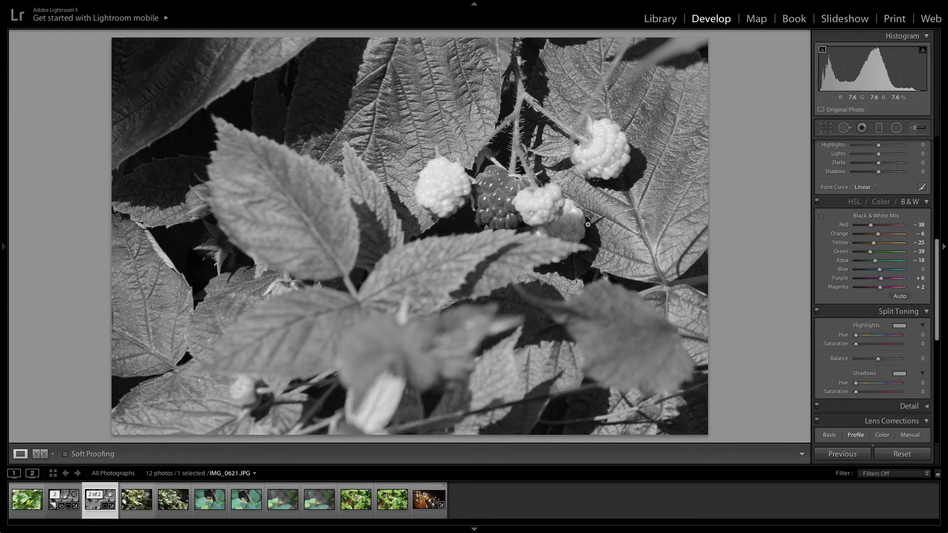
{"action": "left_click", "coordinate": [880, 202]}
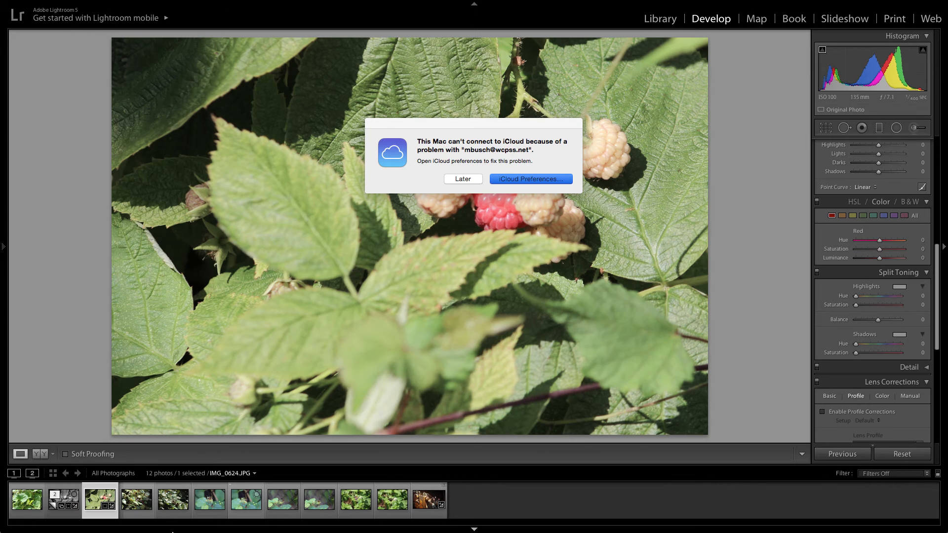
Step: Select the black and white raspberry photo together with its color version and lower the Tone Curve Highlights to -10
{"action": "left_click", "coordinate": [69, 502]}
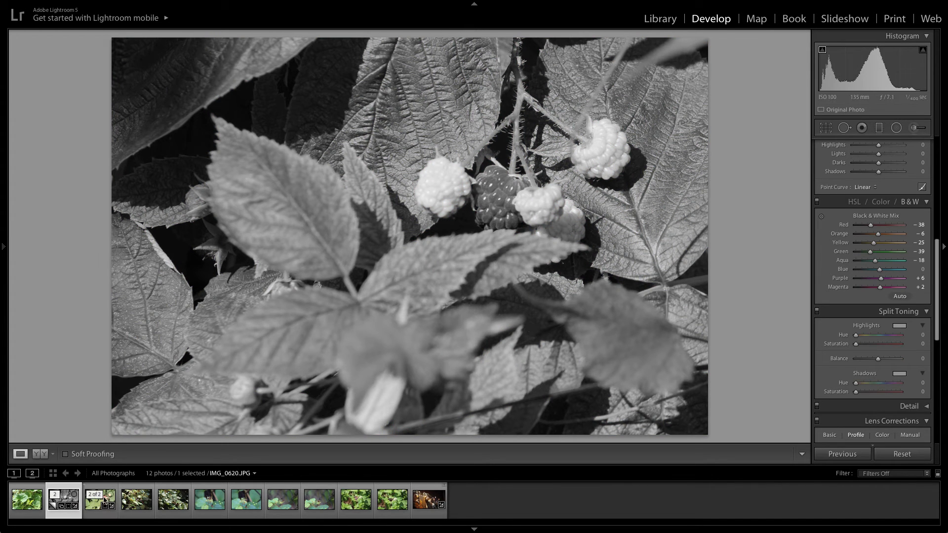
{"action": "left_click", "coordinate": [88, 505], "text": "shift"}
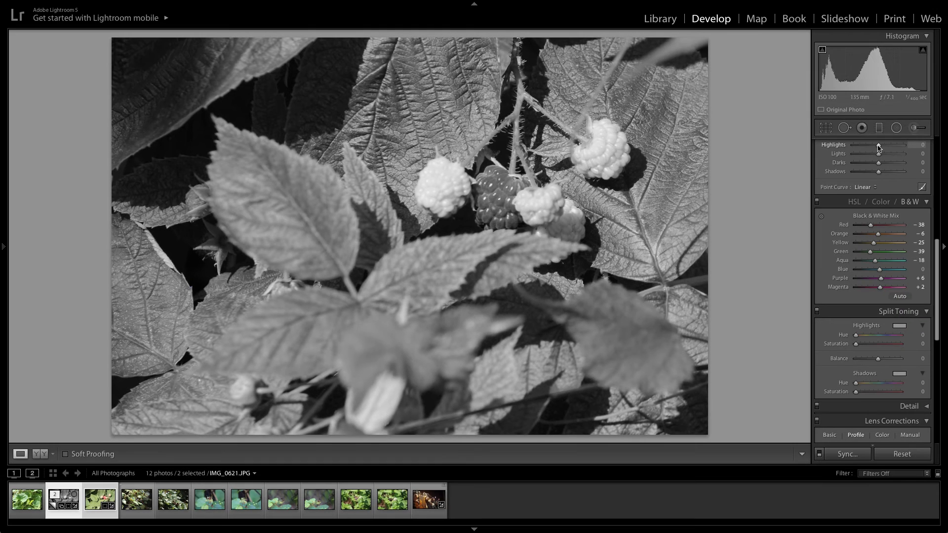
{"action": "mouse_move", "coordinate": [878, 146]}
{"action": "left_mouse_down"}
{"action": "mouse_move", "coordinate": [861, 147]}
{"action": "mouse_move", "coordinate": [875, 147]}
{"action": "left_mouse_up"}
Step: Switch back and forth between the two selected raspberry photos to compare the black and white and color versions
{"action": "key", "text": "Right"}
{"action": "key", "text": "Left"}
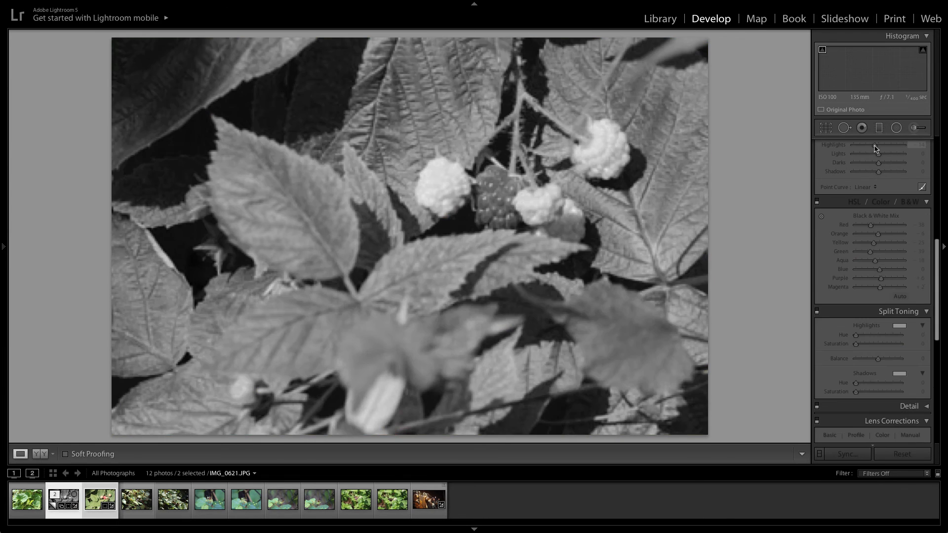
{"action": "key", "text": "Right"}
{"action": "key", "text": "Left"}
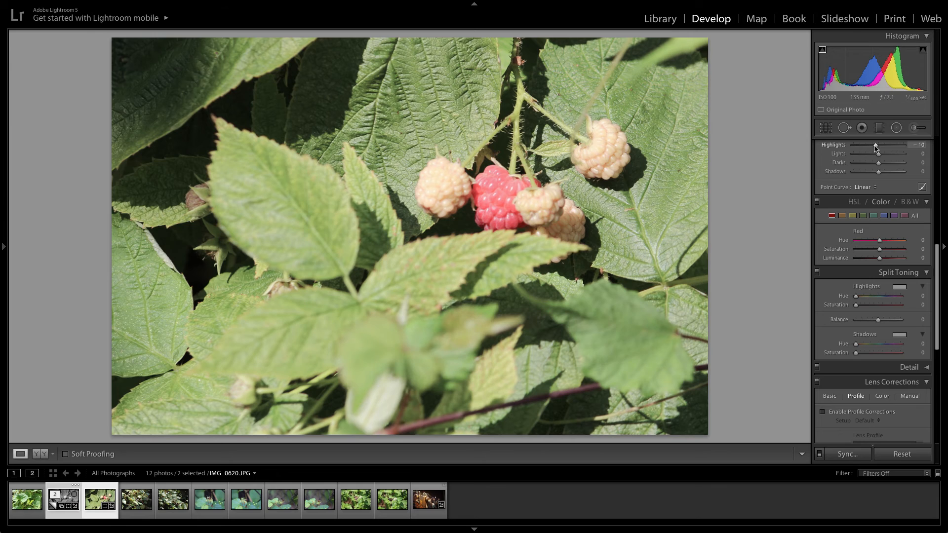
Step: Set the Tone Curve Highlights of the color raspberry photo to -33
{"action": "left_click", "coordinate": [919, 145]}
{"action": "key", "text": "Down"}
{"action": "key", "text": "Down"}
{"action": "key", "text": "Down"}
{"action": "key", "text": "Down"}
{"action": "key", "text": "Down"}
{"action": "key", "text": "Down"}
{"action": "key", "text": "Down"}
{"action": "key", "text": "Down"}
{"action": "key", "text": "Down"}
{"action": "key", "text": "Down"}
{"action": "key", "text": "Down"}
{"action": "key", "text": "Down"}
{"action": "key", "text": "Down"}
{"action": "key", "text": "Down"}
{"action": "key", "text": "Down"}
{"action": "key", "text": "Down"}
{"action": "key", "text": "Down"}
{"action": "key", "text": "Down"}
{"action": "key", "text": "Down"}
{"action": "key", "text": "Down"}
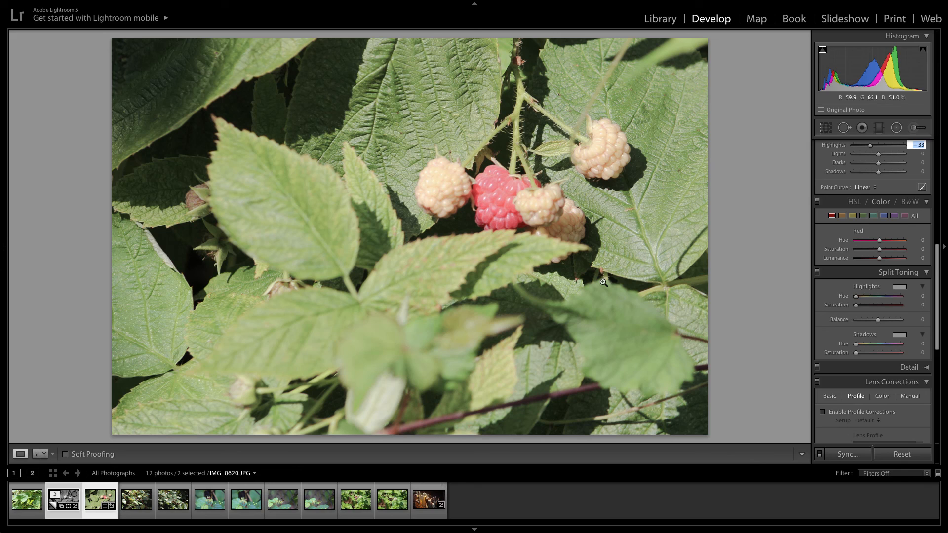
{"action": "key", "text": "Return"}
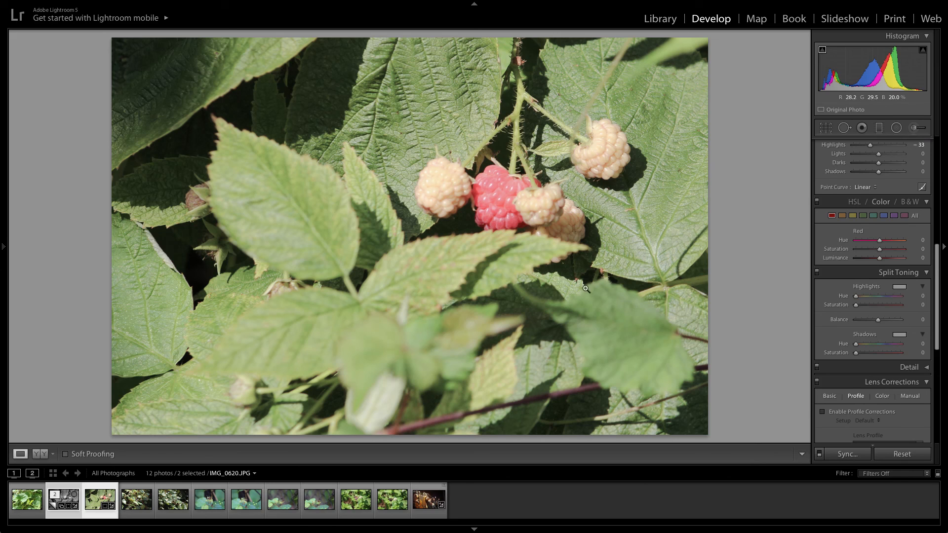
Step: Hide the module picker and the filmstrip to enlarge the photo's viewing area
{"action": "left_click", "coordinate": [873, 3]}
{"action": "left_click", "coordinate": [783, 3]}
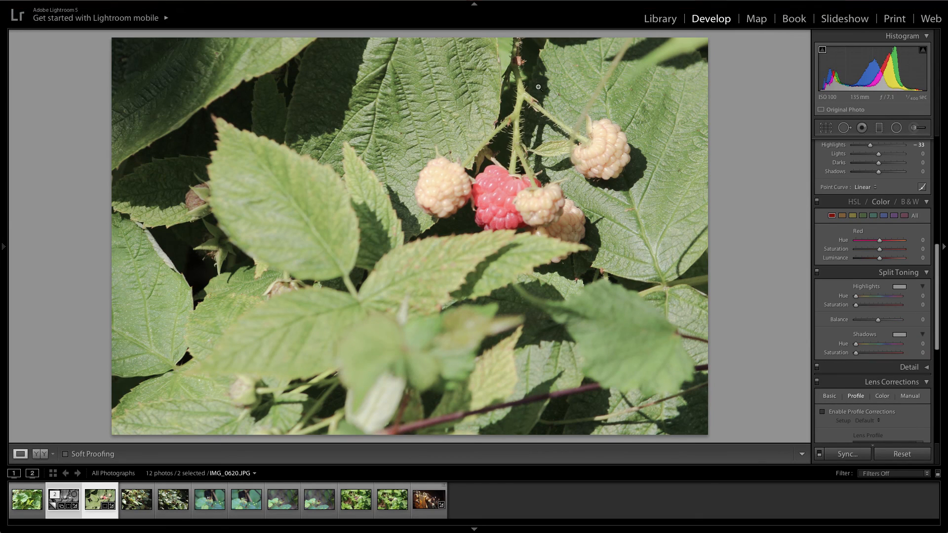
{"action": "left_click", "coordinate": [161, 3]}
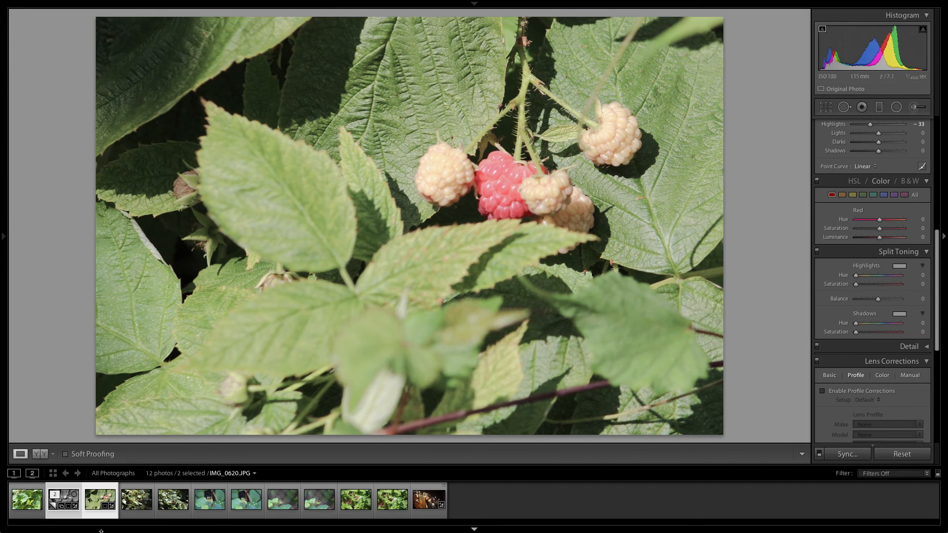
{"action": "left_click", "coordinate": [118, 530]}
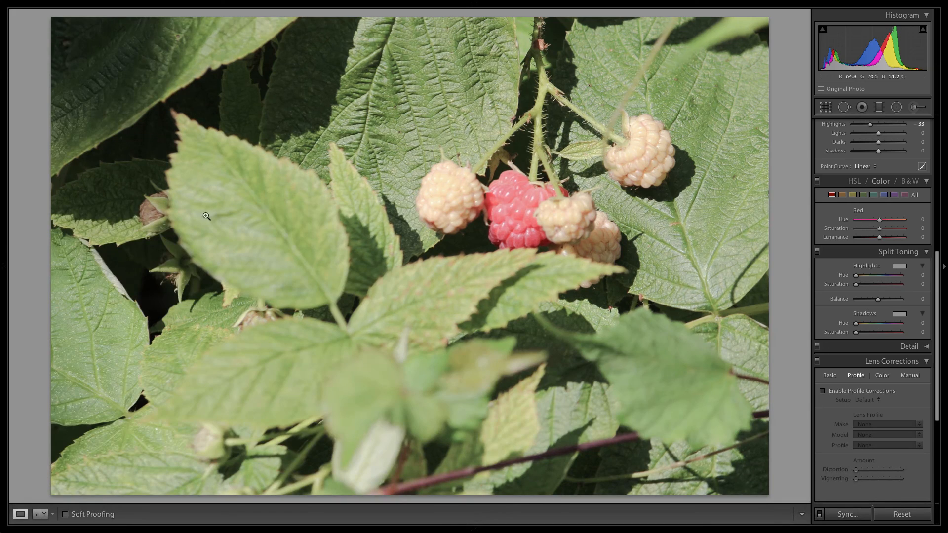
Step: Hide Lightroom to reveal the desktop and dismiss the iCloud connection alert
{"action": "key", "text": "ctrl"}
{"action": "key", "text": "super+h"}
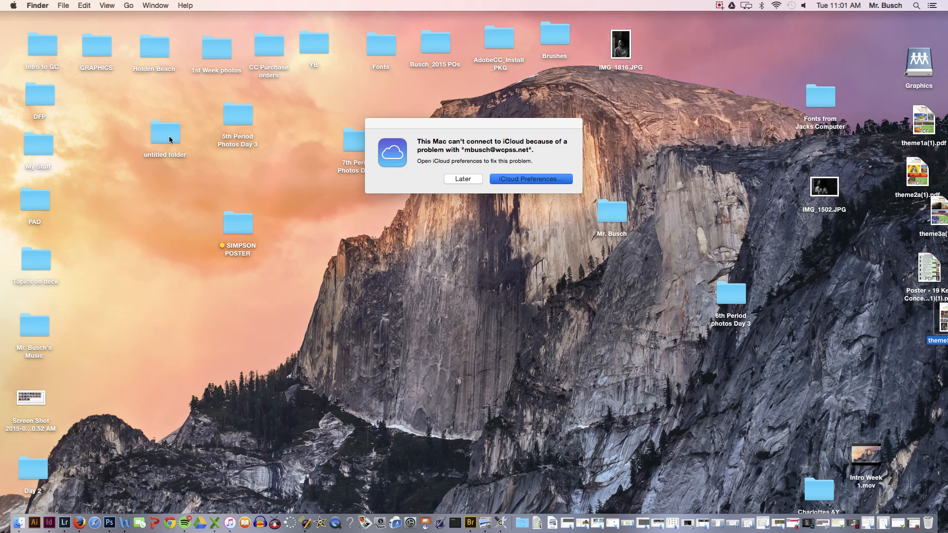
{"action": "left_click", "coordinate": [461, 179]}
{"action": "left_click", "coordinate": [720, 6]}
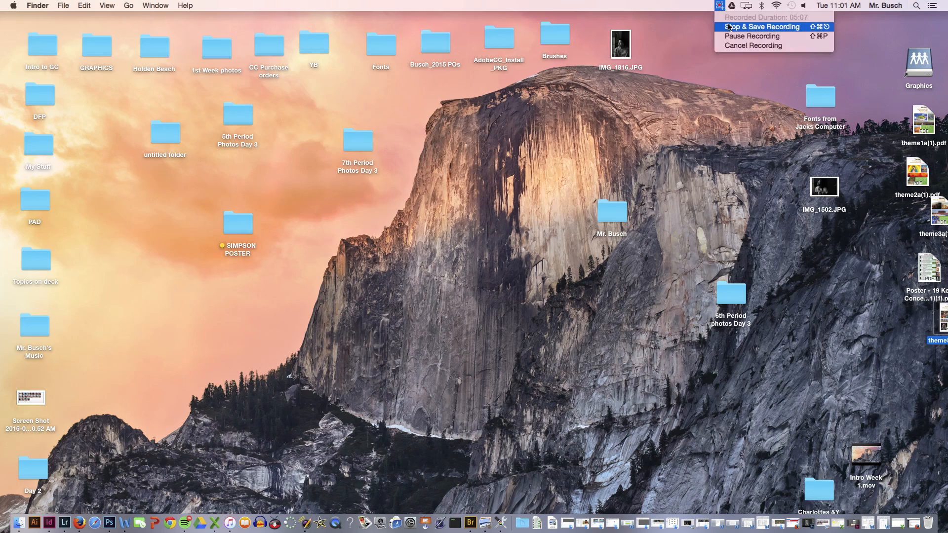